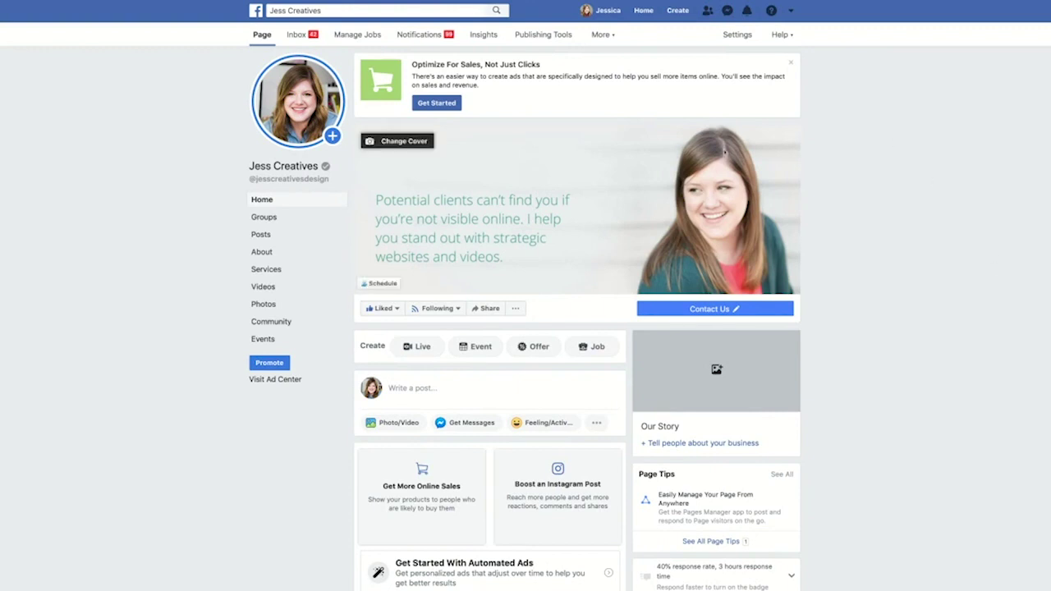
Open Creator Studio from the page's Publishing Tools and switch to its Instagram side
left_click(544, 37)
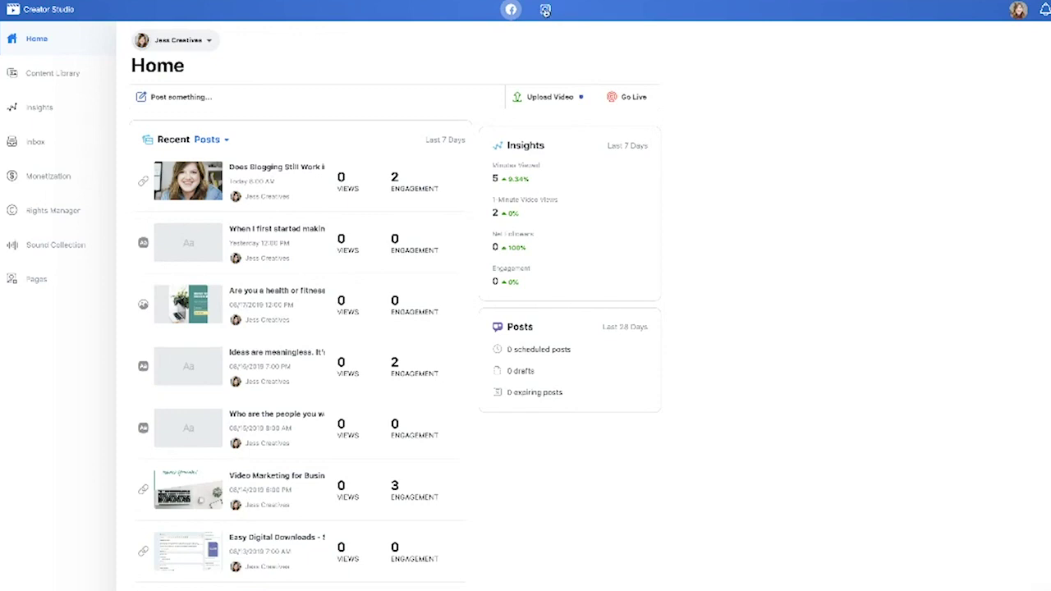
left_click(545, 11)
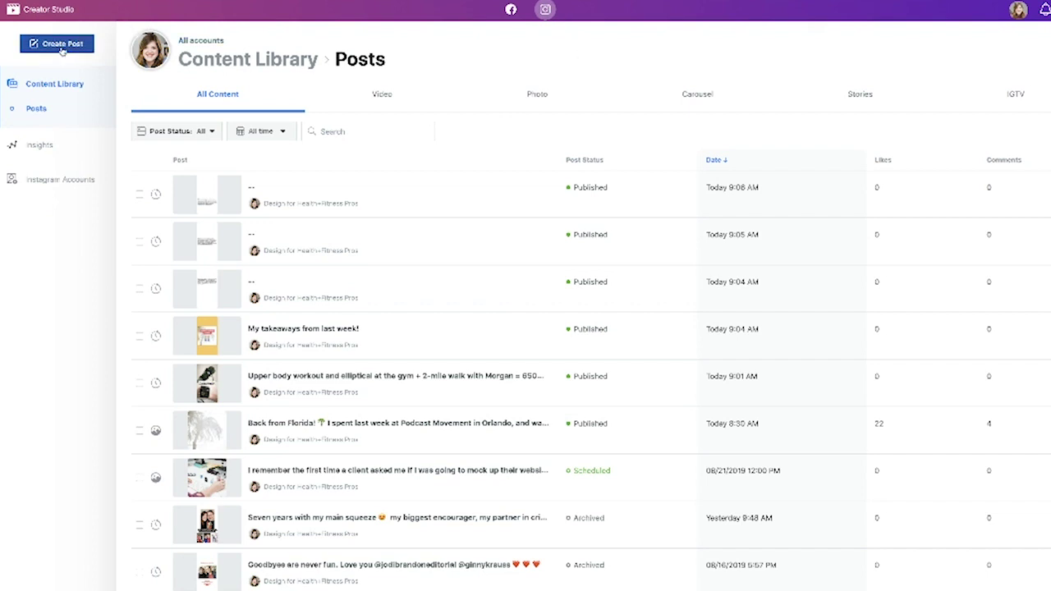
Start a new Instagram Feed post from the selected Instagram account
left_click(59, 46)
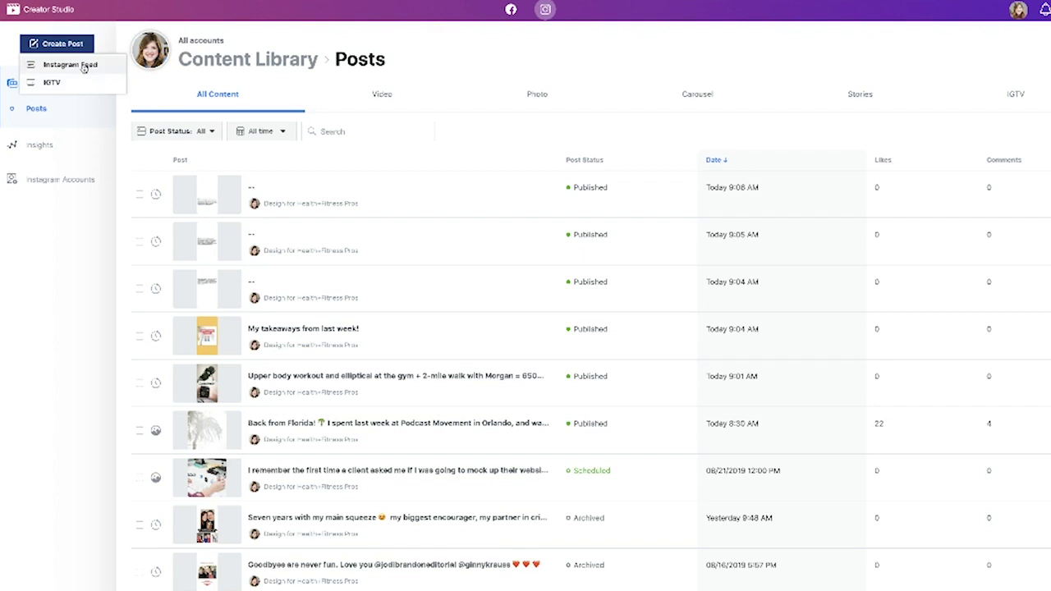
left_click(85, 65)
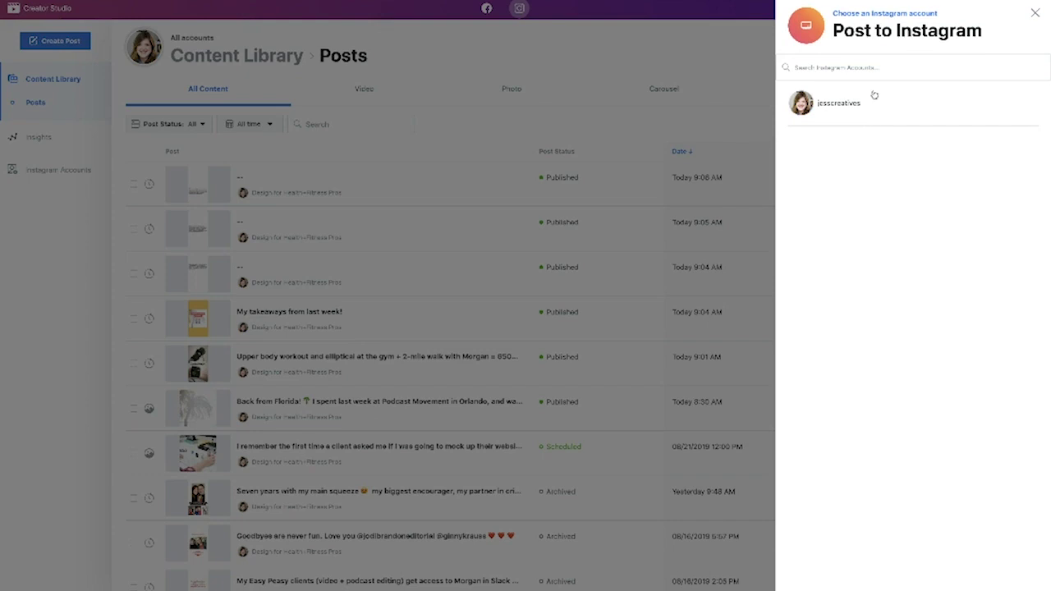
left_click(860, 102)
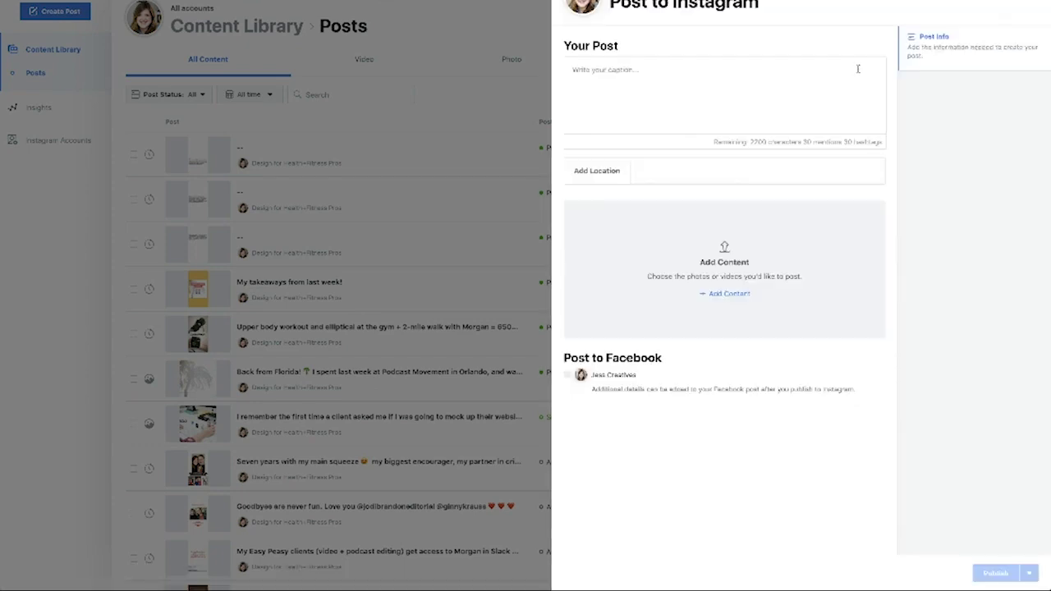
left_click(713, 67)
type("Hey everyone! T")
type("his is my caption. @")
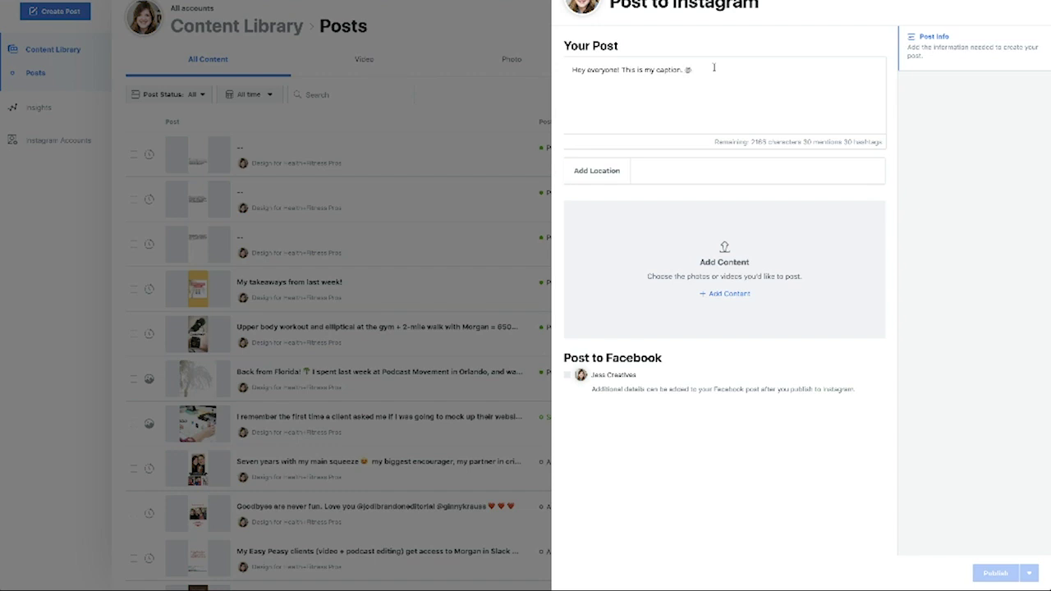
type("gin")
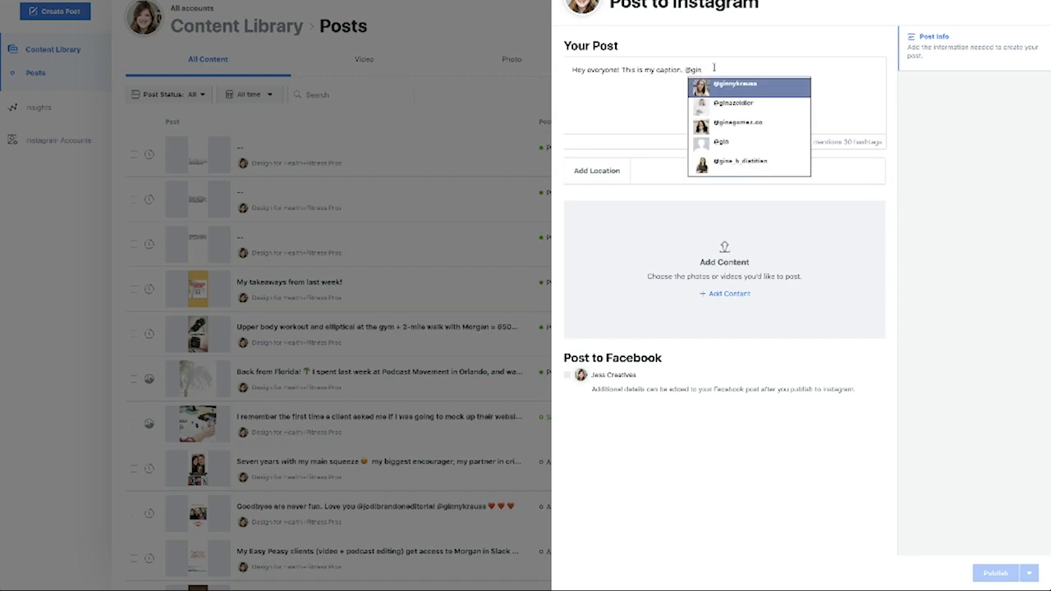
key("Return")
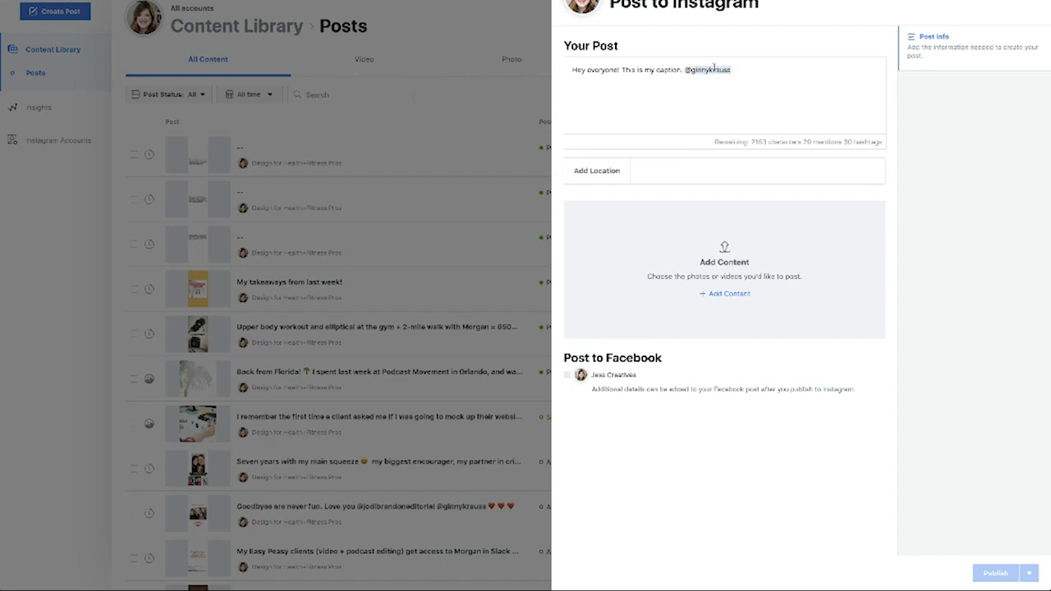
left_click(714, 169)
type("orlando")
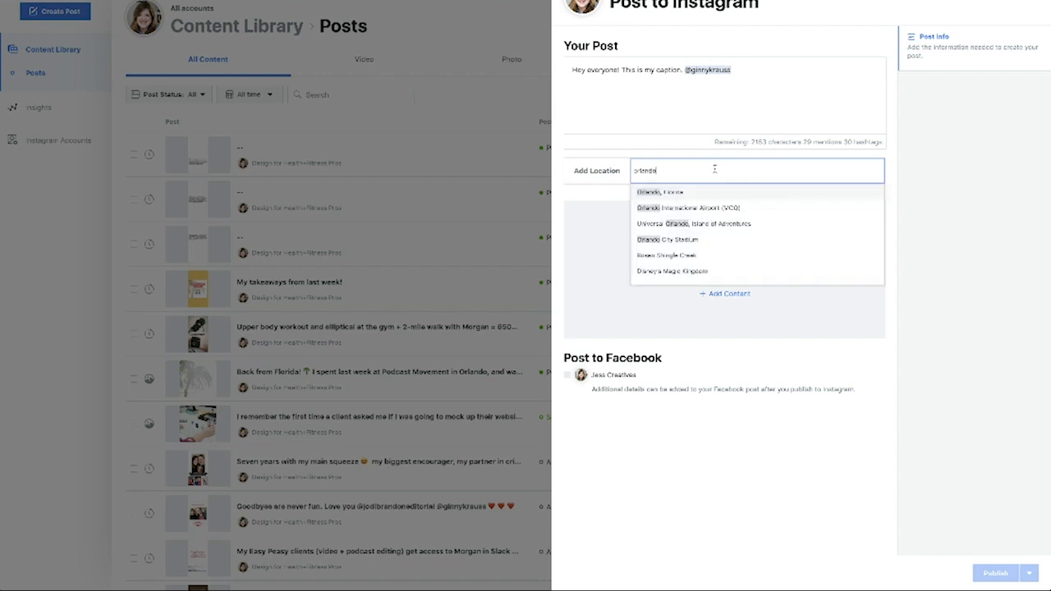
Set the location to Orlando, Florida and upload a laptop photo from file
left_click(710, 192)
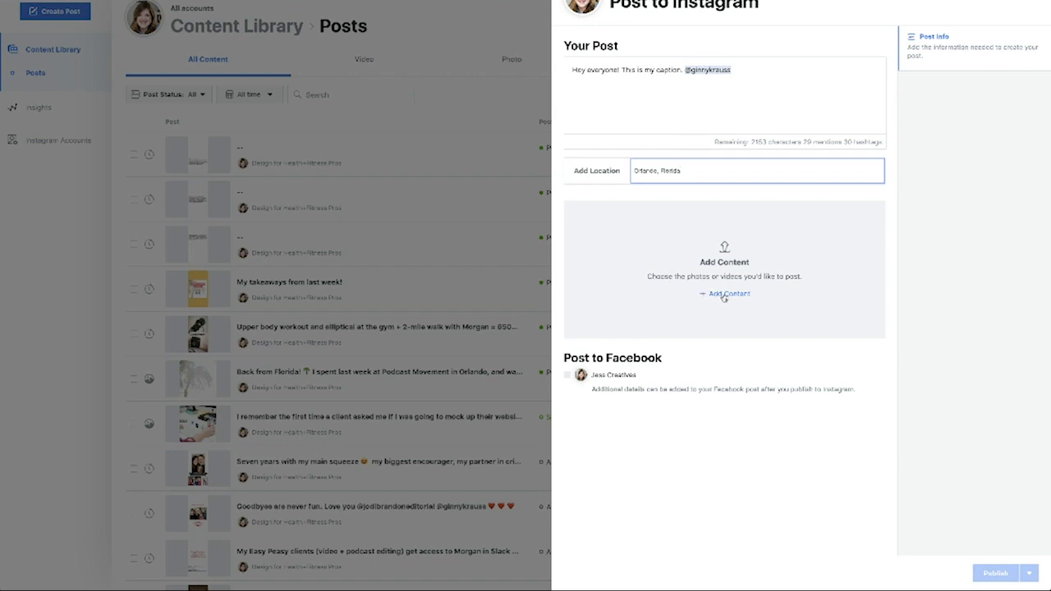
left_click(722, 294)
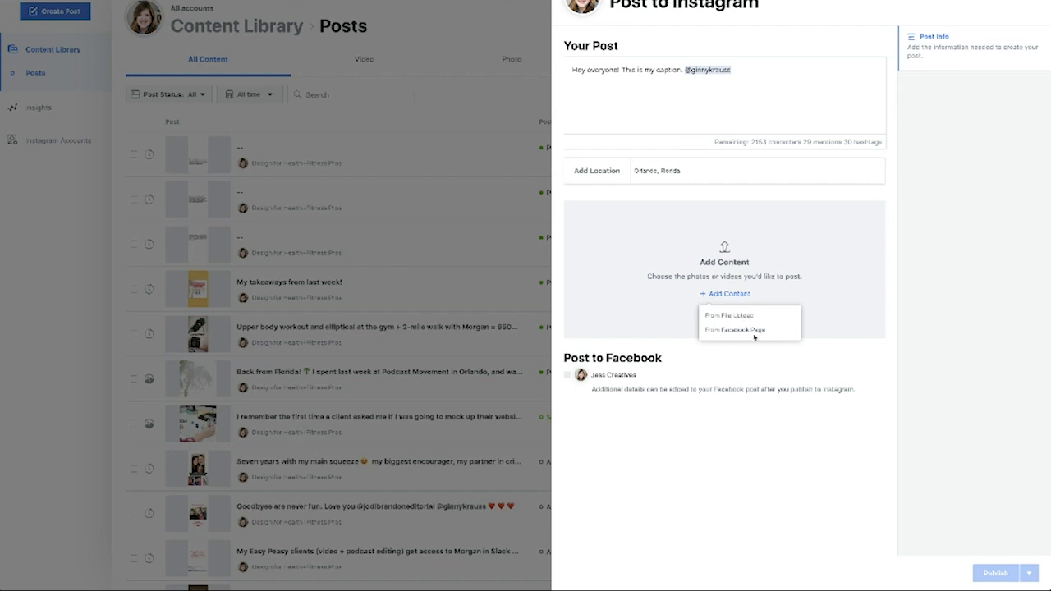
left_click(745, 317)
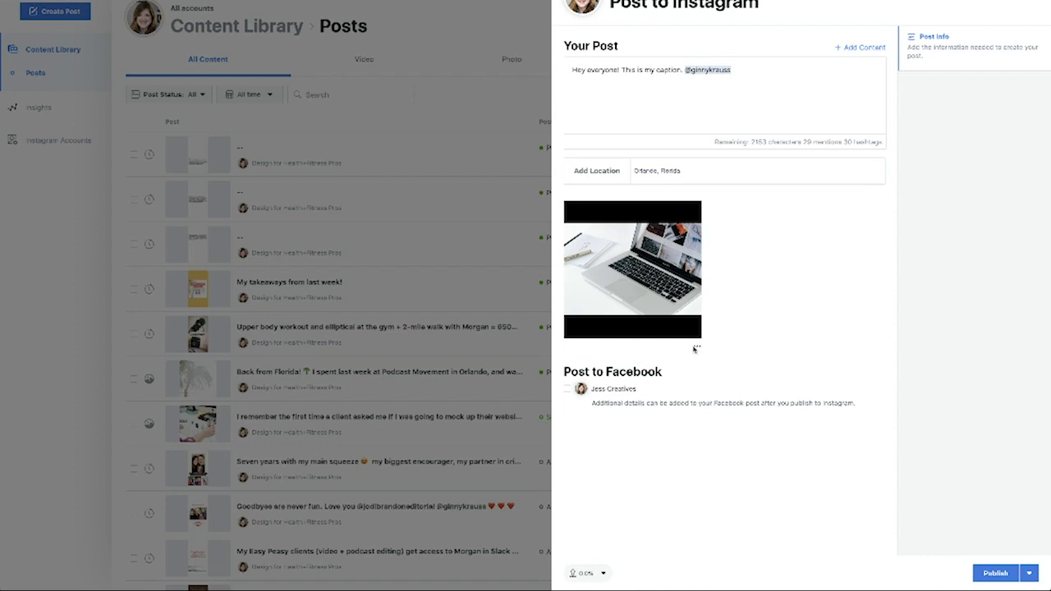
left_click(697, 348)
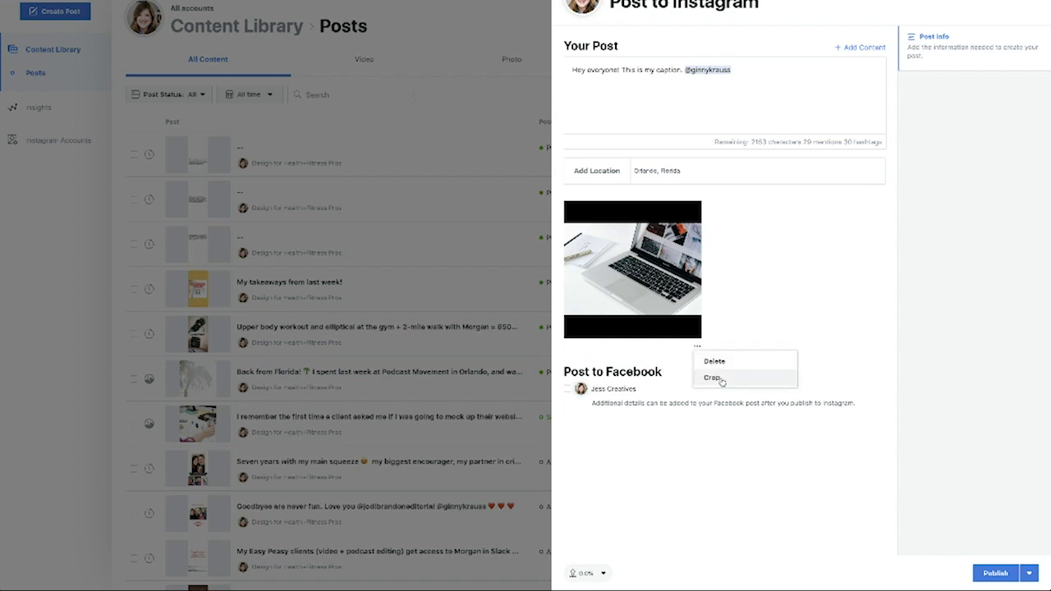
left_click(897, 294)
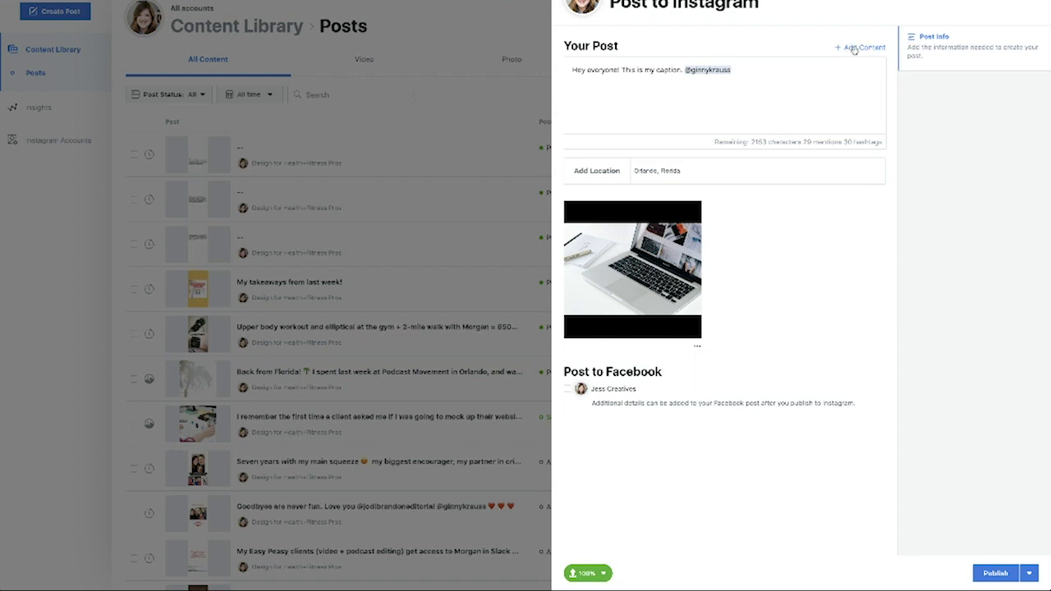
left_click(854, 49)
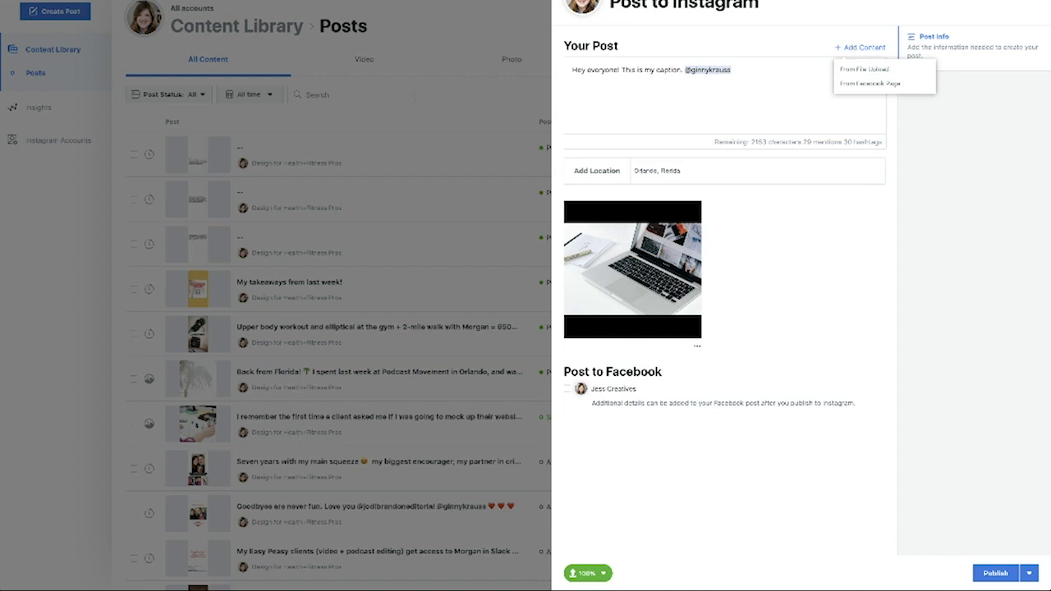
Upload a second laptop photo from file so the post holds two images
left_click(855, 70)
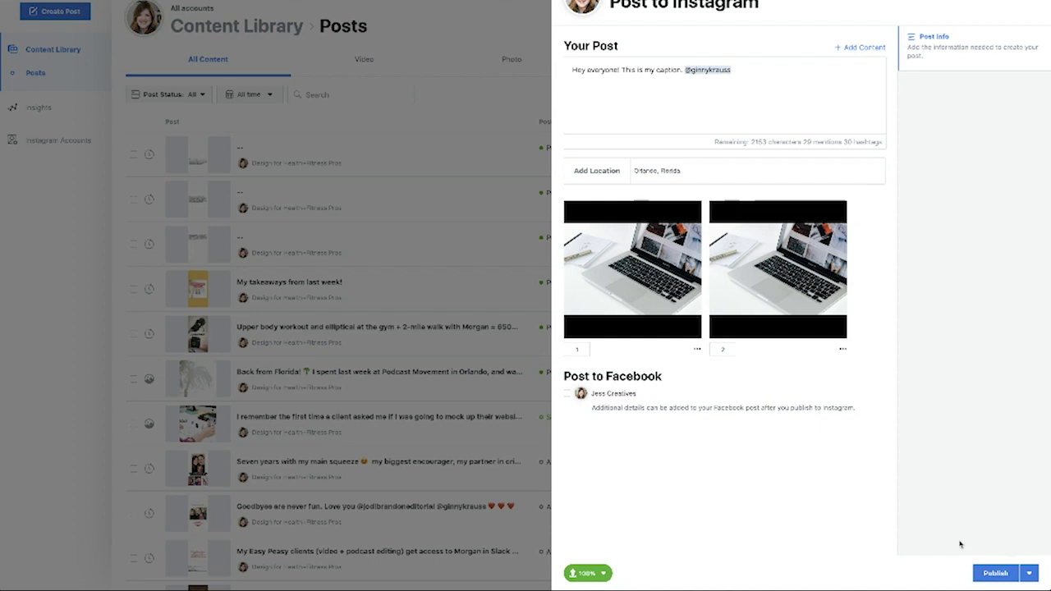
left_click(989, 576)
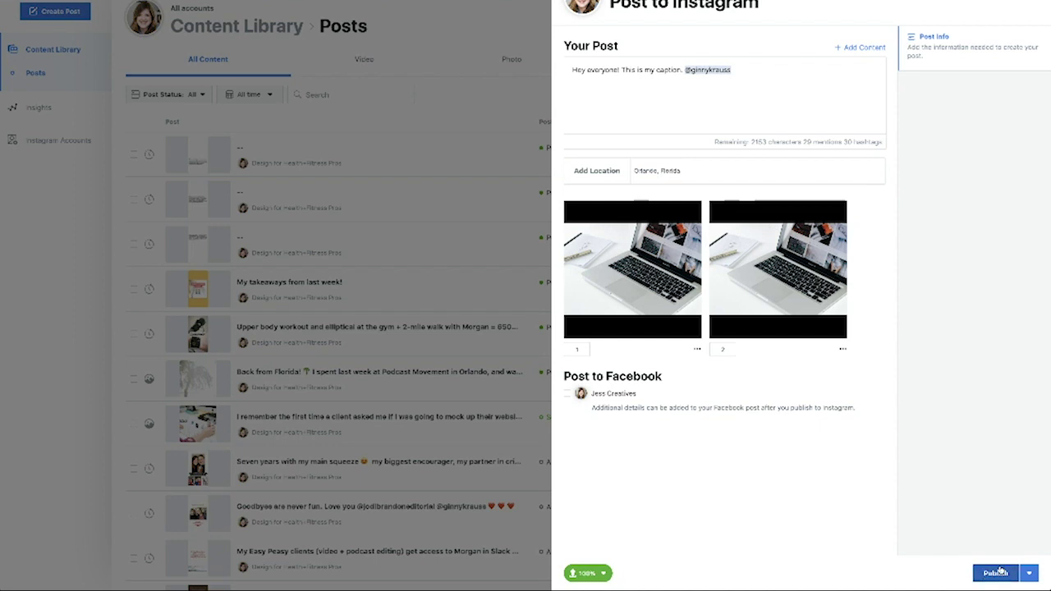
left_click(1029, 575)
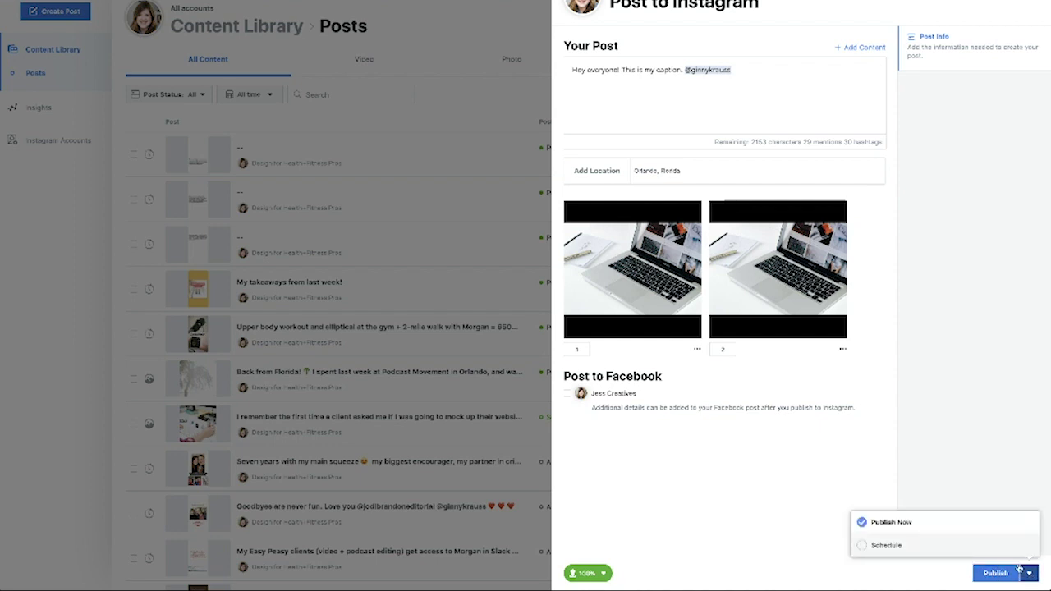
Change publishing to Schedule with August 16, 2019 as the date
left_click(997, 549)
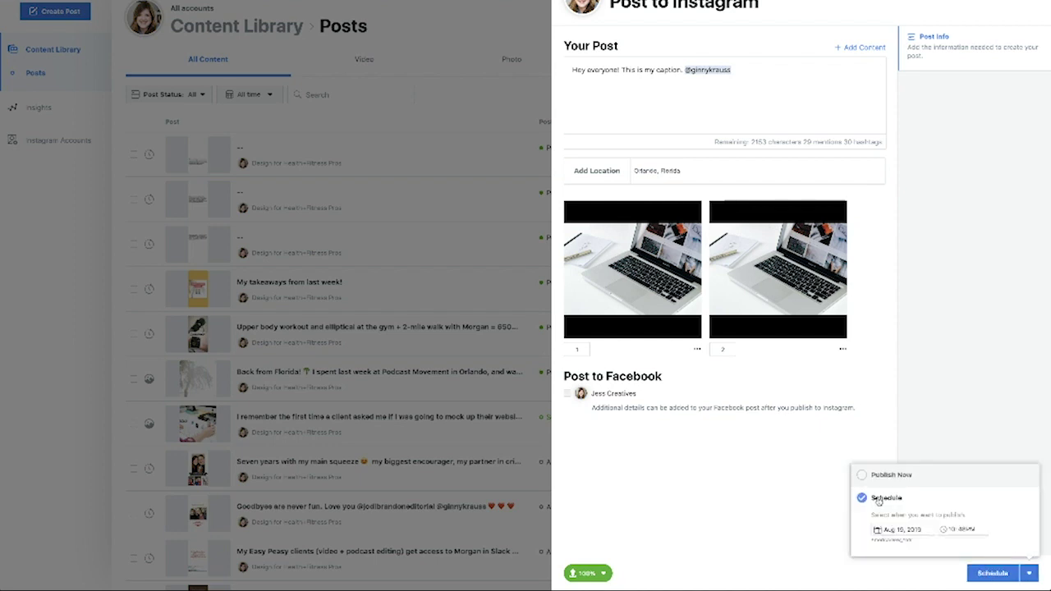
left_click(899, 530)
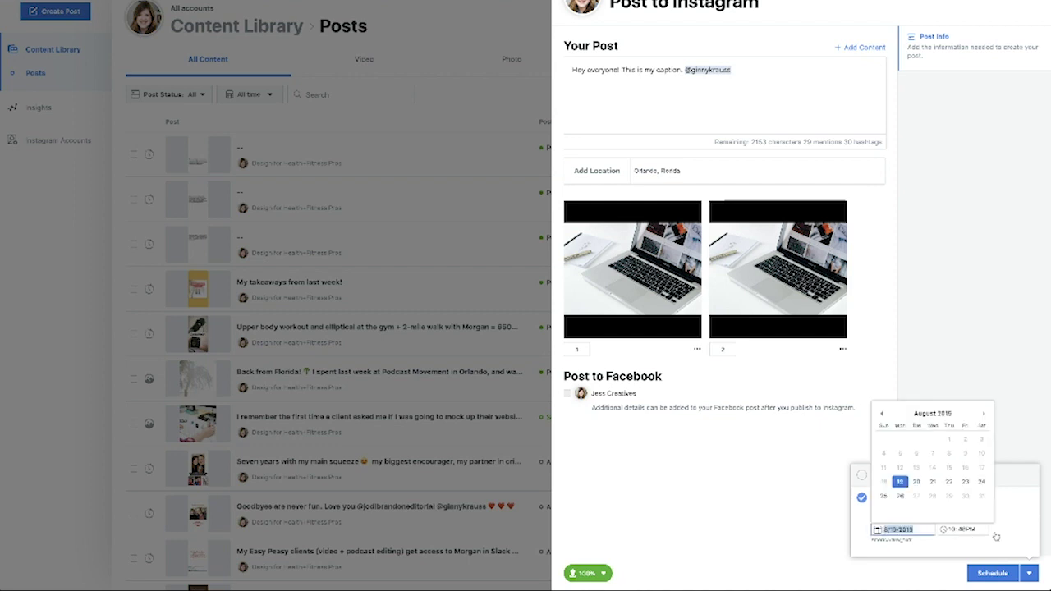
left_click(996, 536)
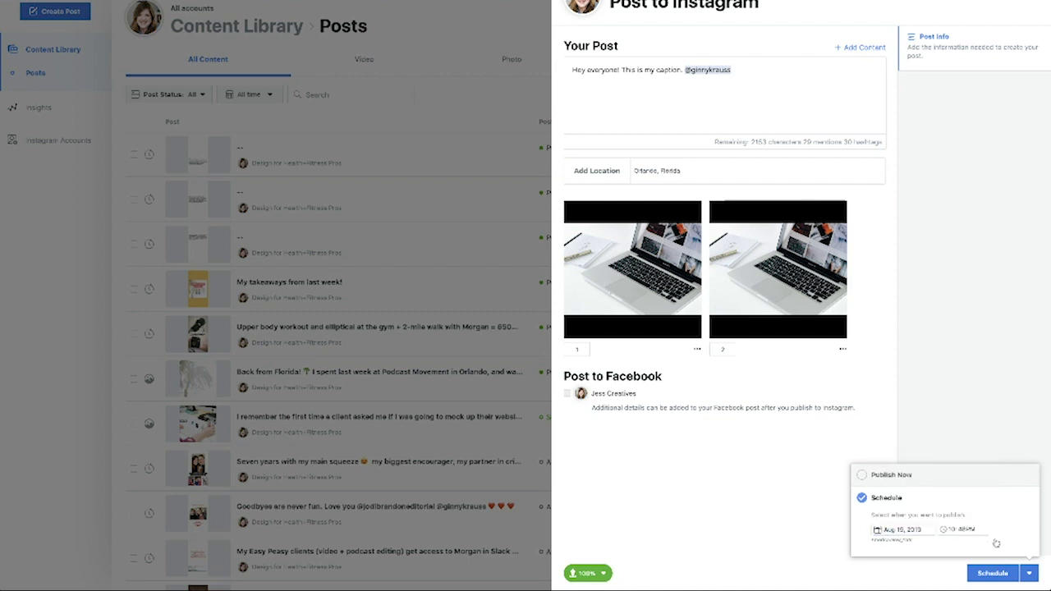